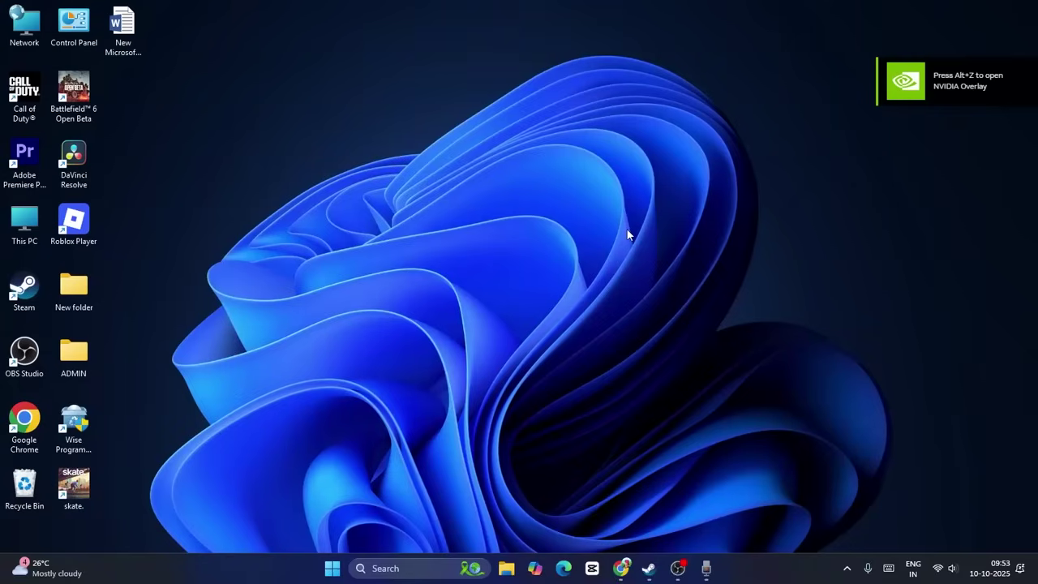
- Switch to Steam and examine the Installed Files section of the skate. game's properties, including its file verification option
click(649, 568)
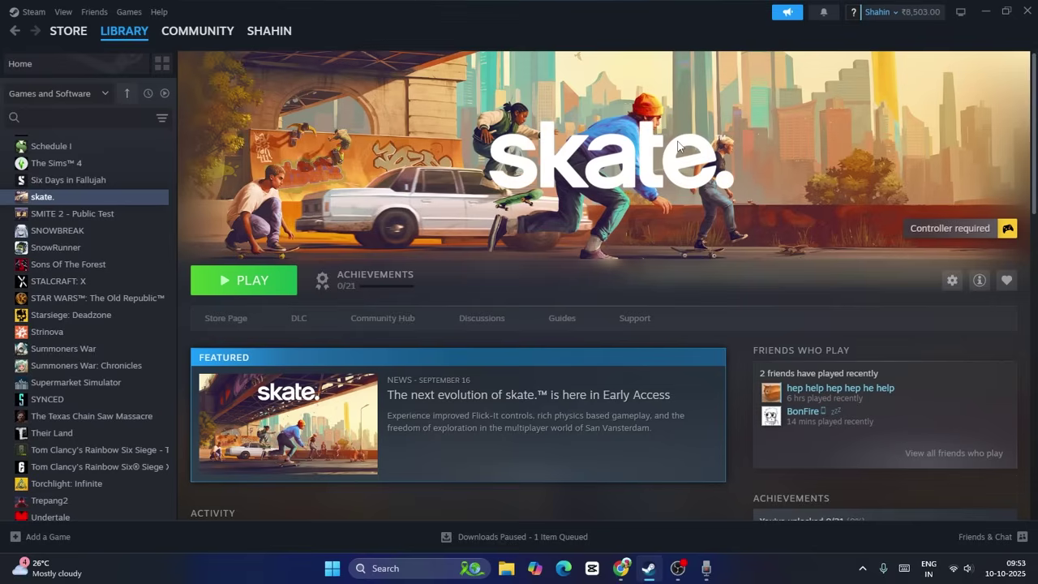
right_click(41, 198)
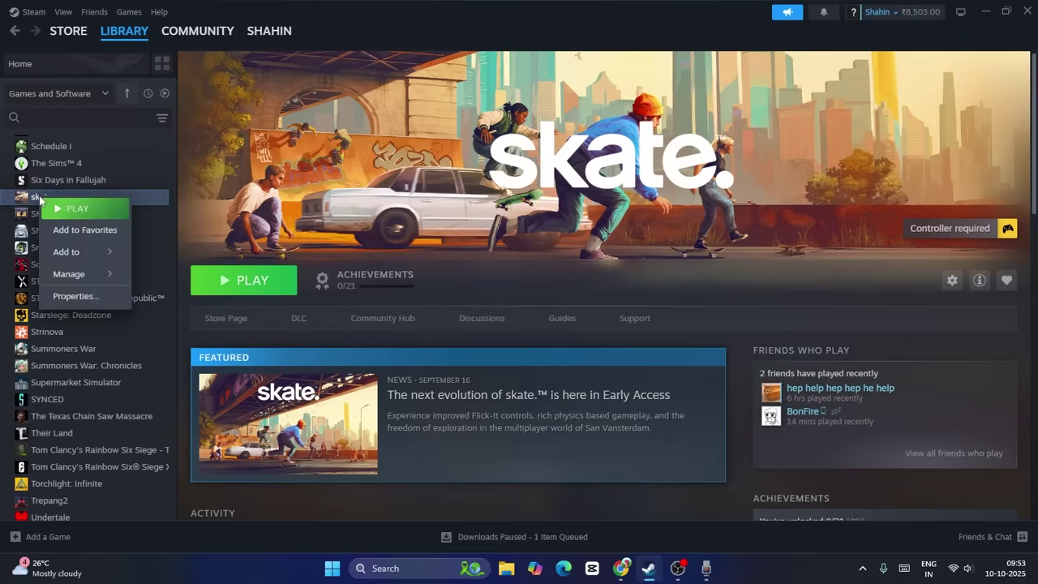
click(77, 297)
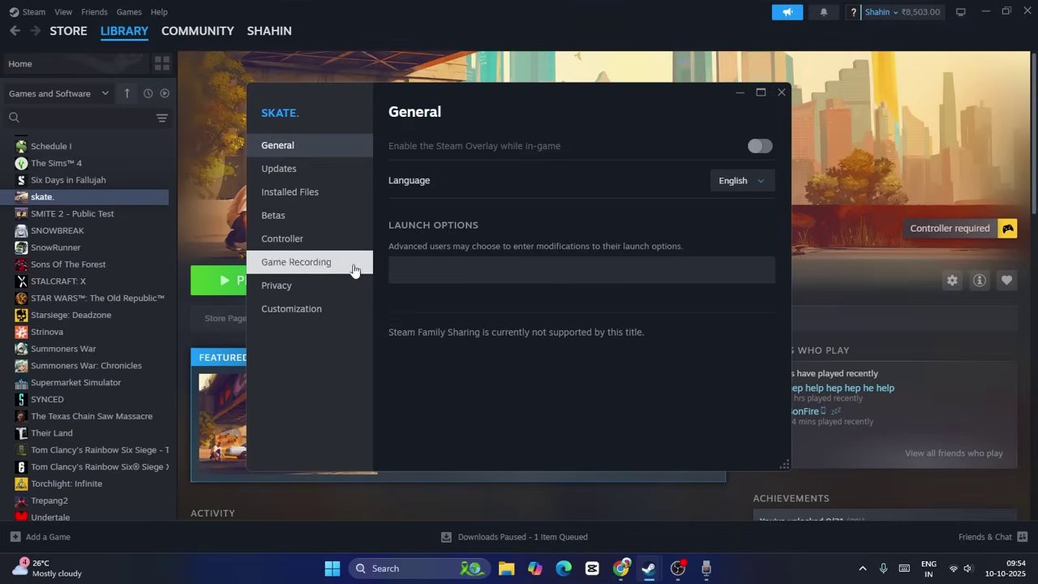
click(341, 199)
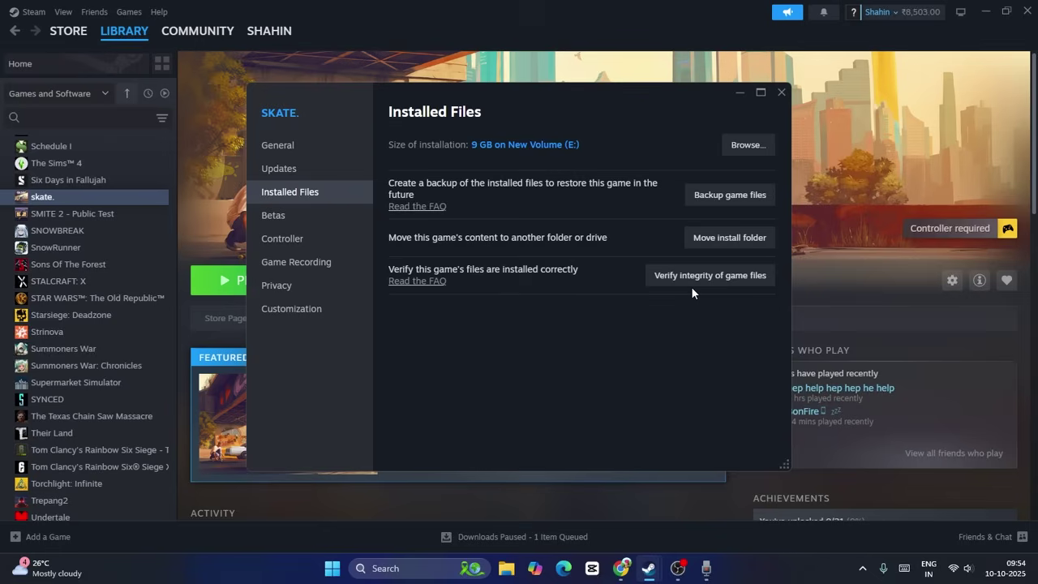
click(781, 93)
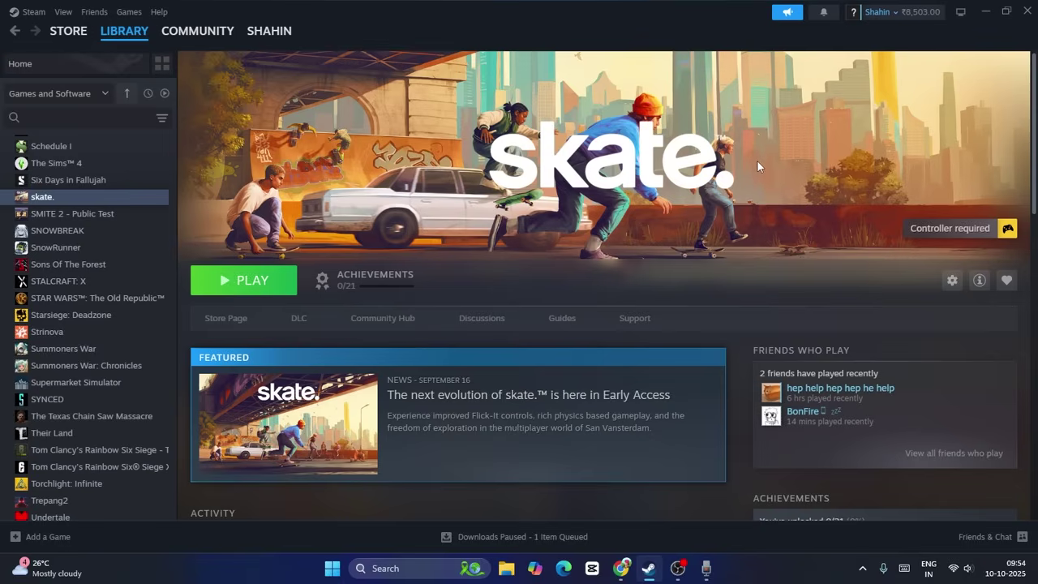
- Open Steam's Storage settings and view the list of drives available for game installation
click(32, 14)
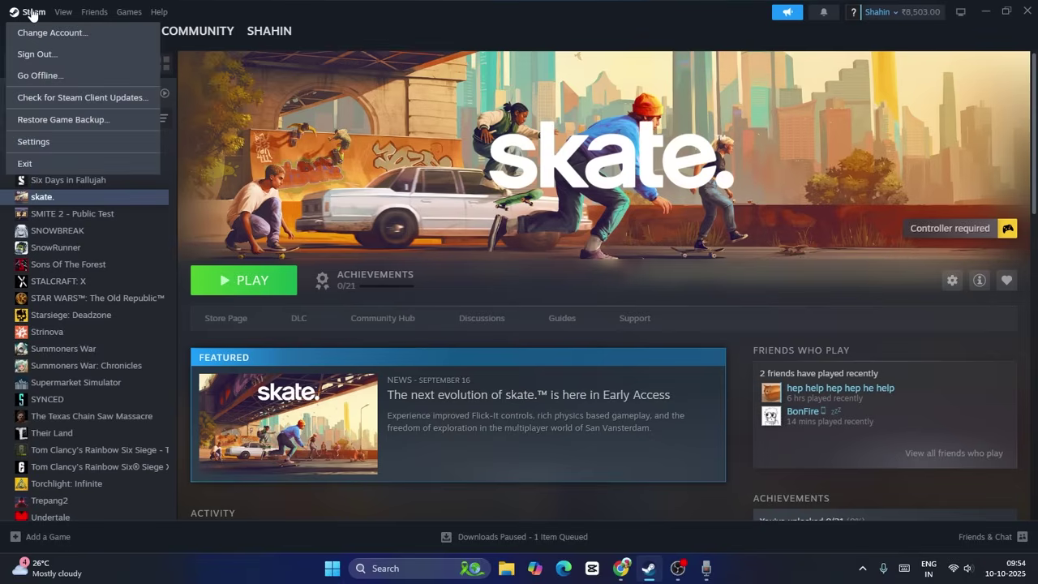
click(33, 142)
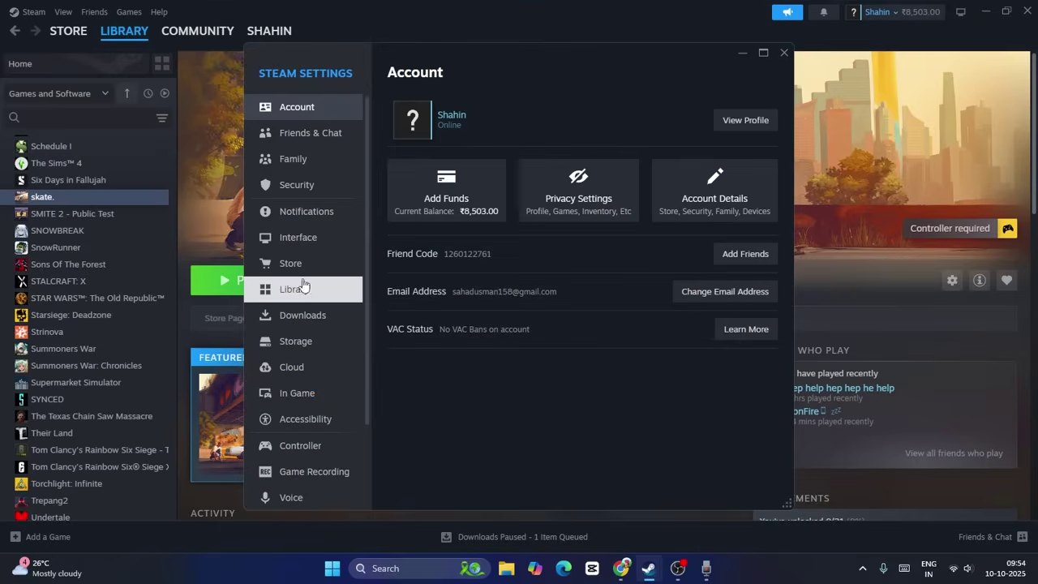
click(308, 339)
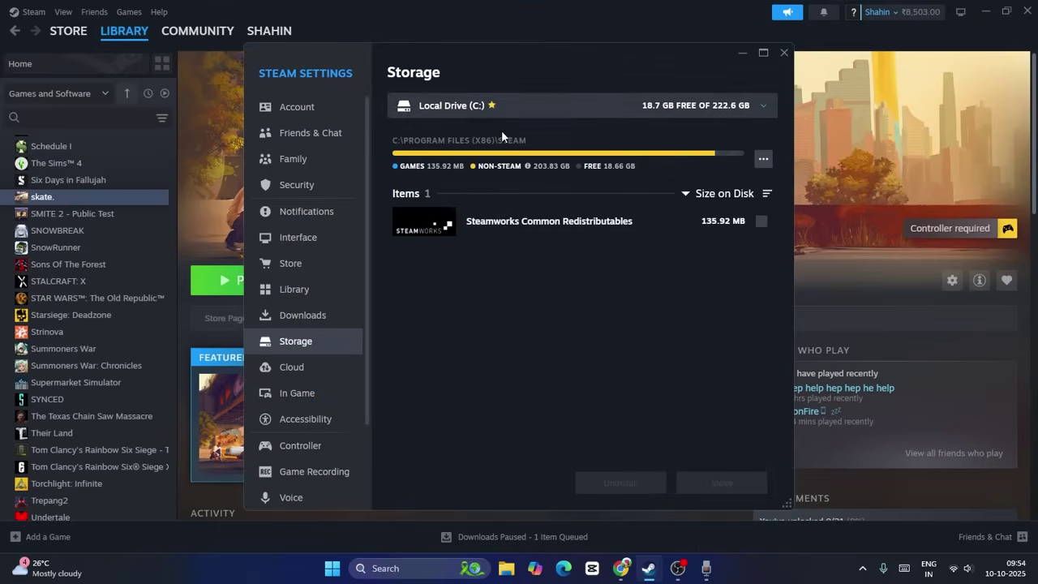
click(506, 106)
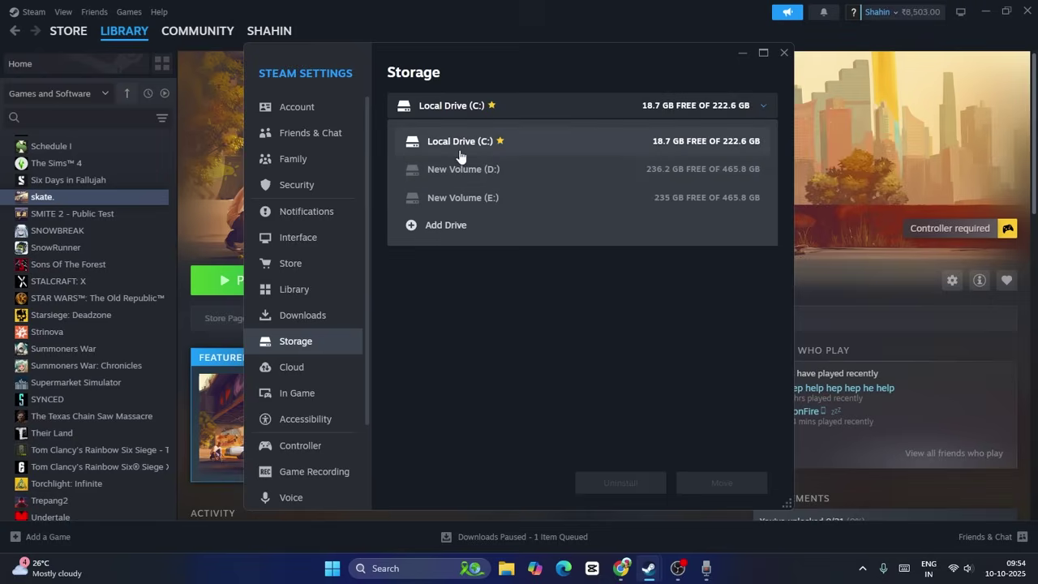
click(523, 308)
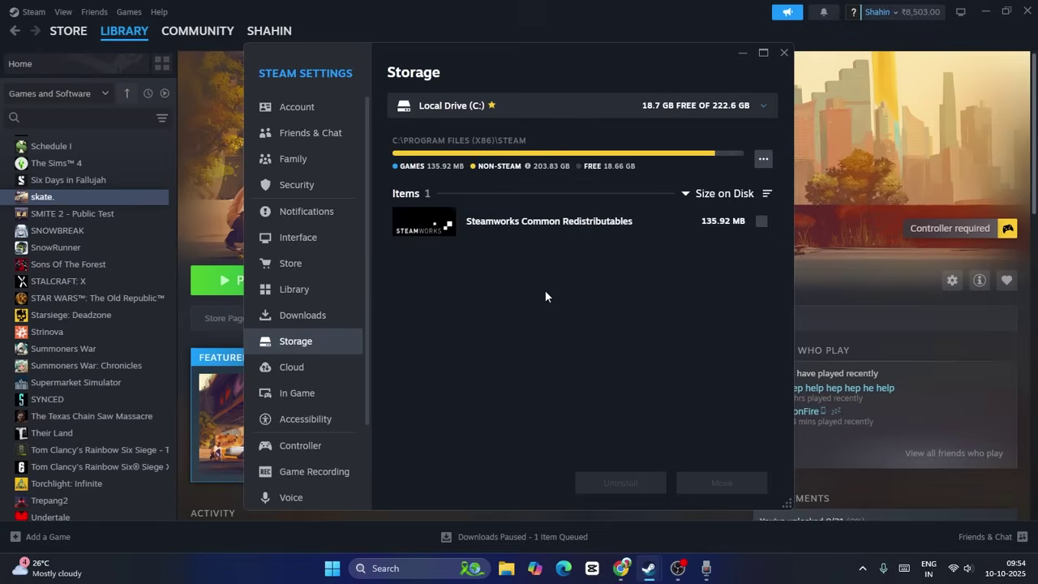
- Try to add another drive in Steam's Storage settings
click(480, 107)
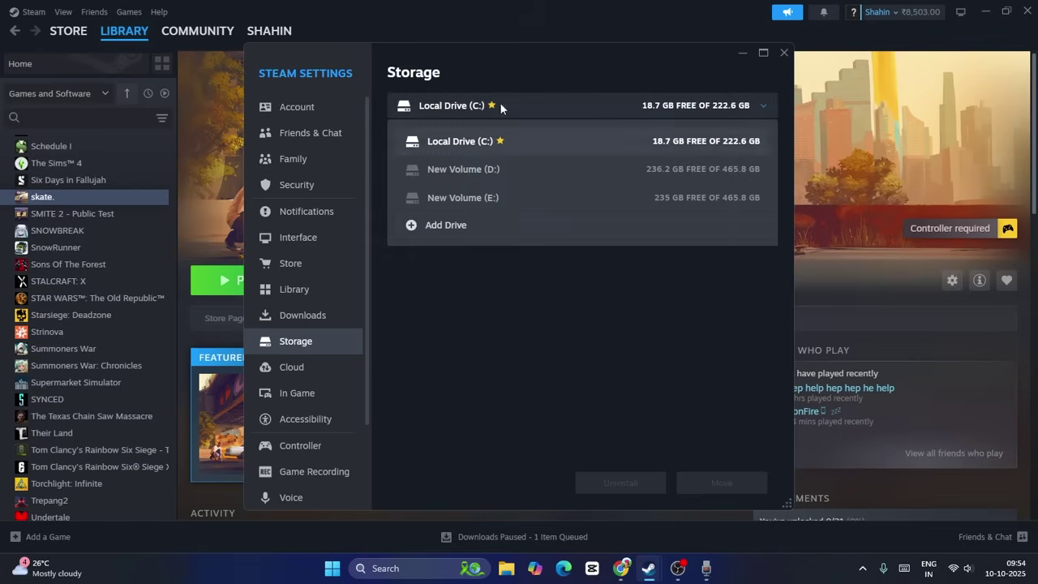
click(444, 226)
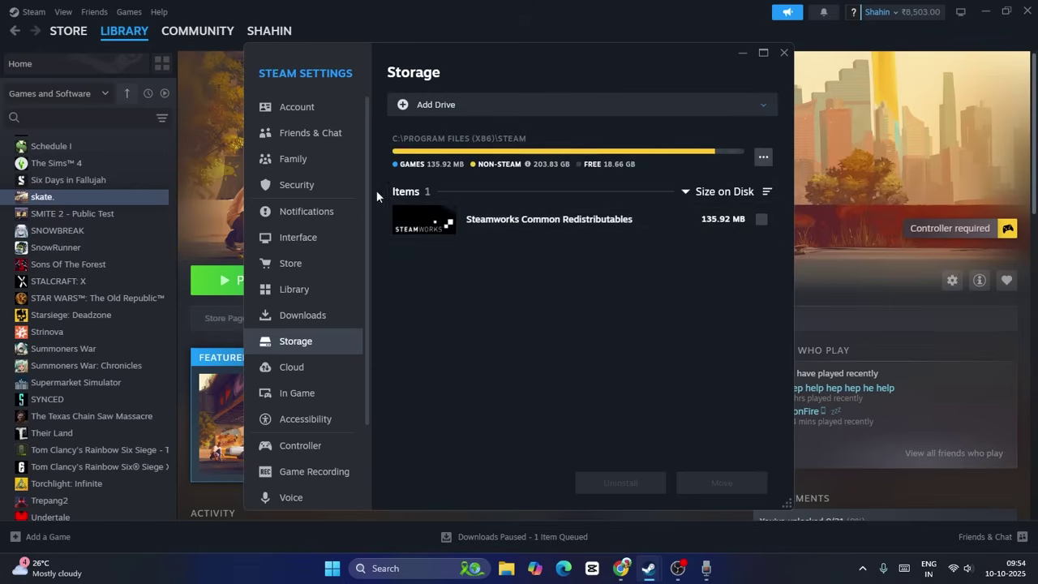
click(489, 107)
click(502, 10)
click(531, 111)
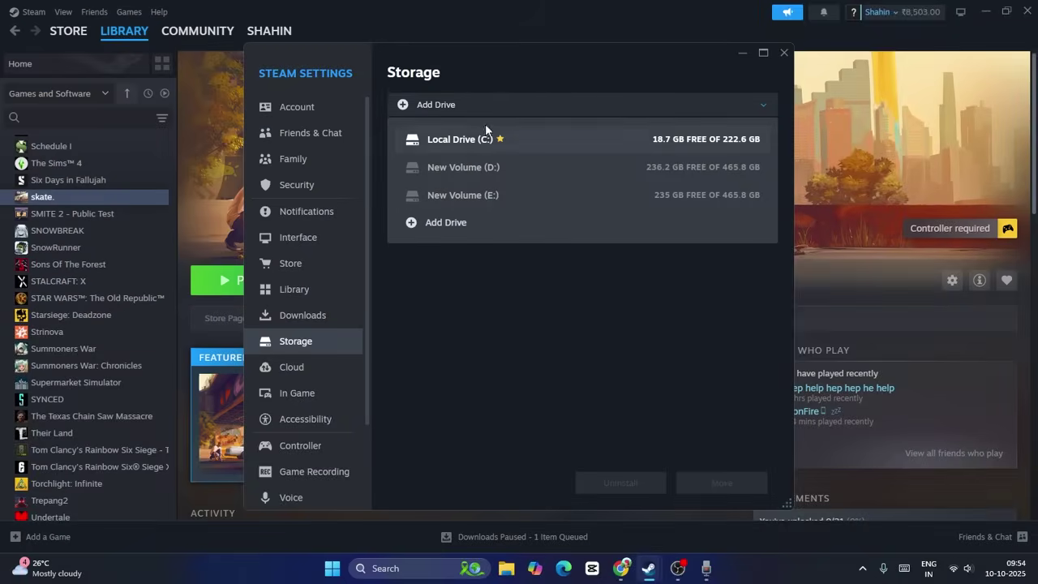
click(552, 309)
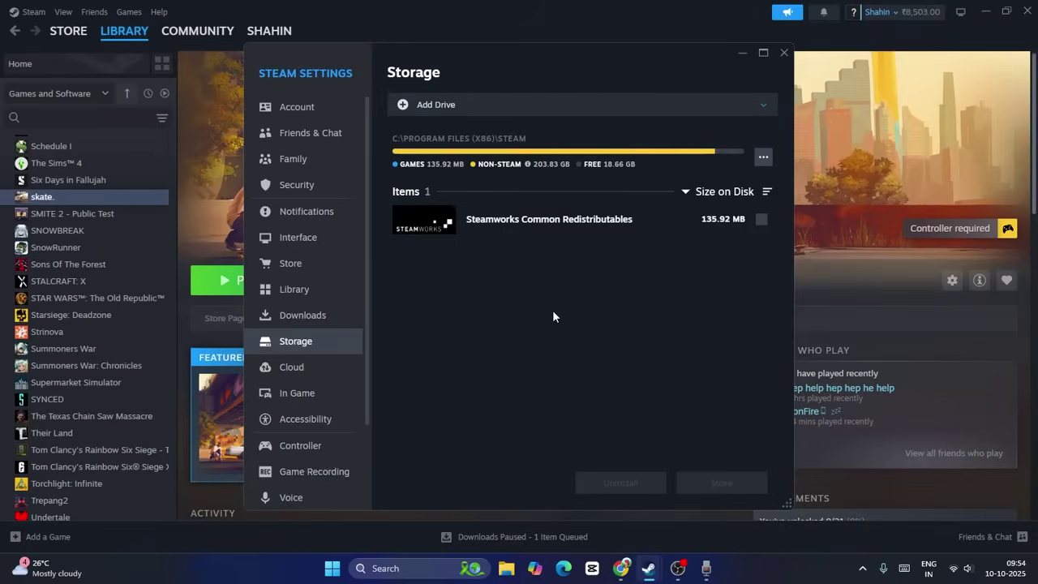
- Select skate. on New Volume (E:) in Storage and view the target drives for moving it, leaving without moving it
click(466, 109)
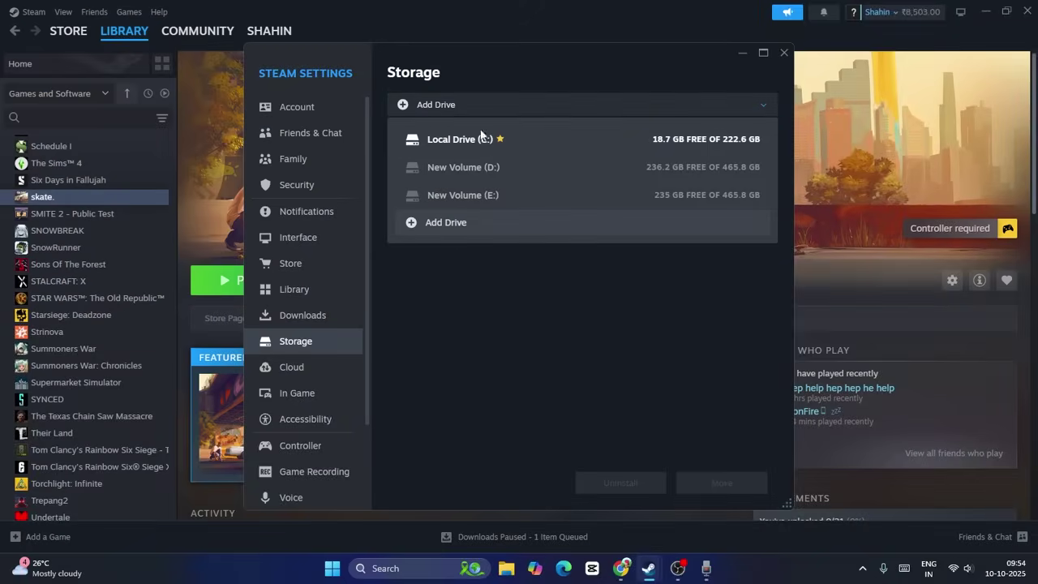
click(496, 196)
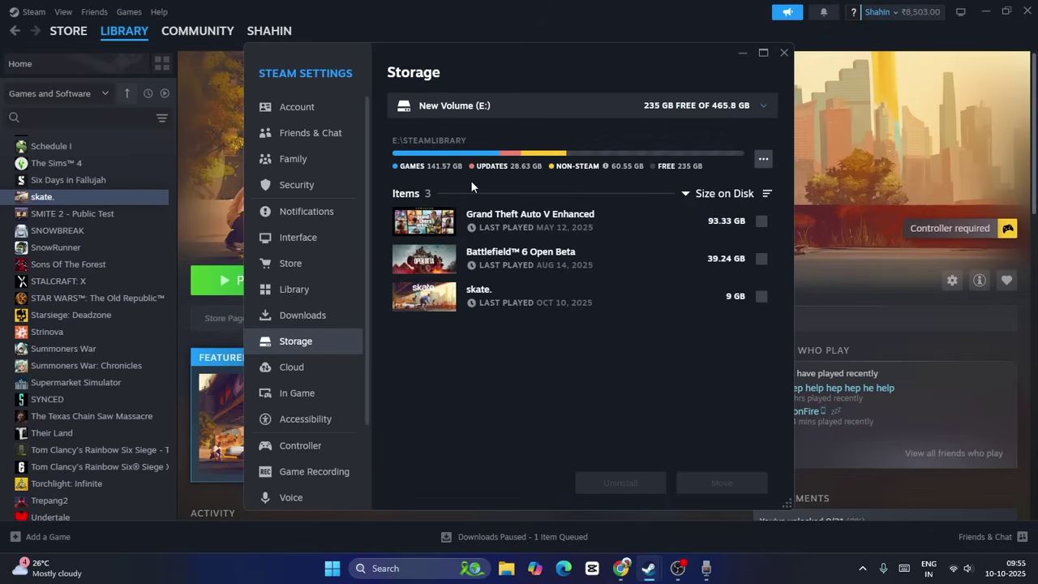
click(761, 296)
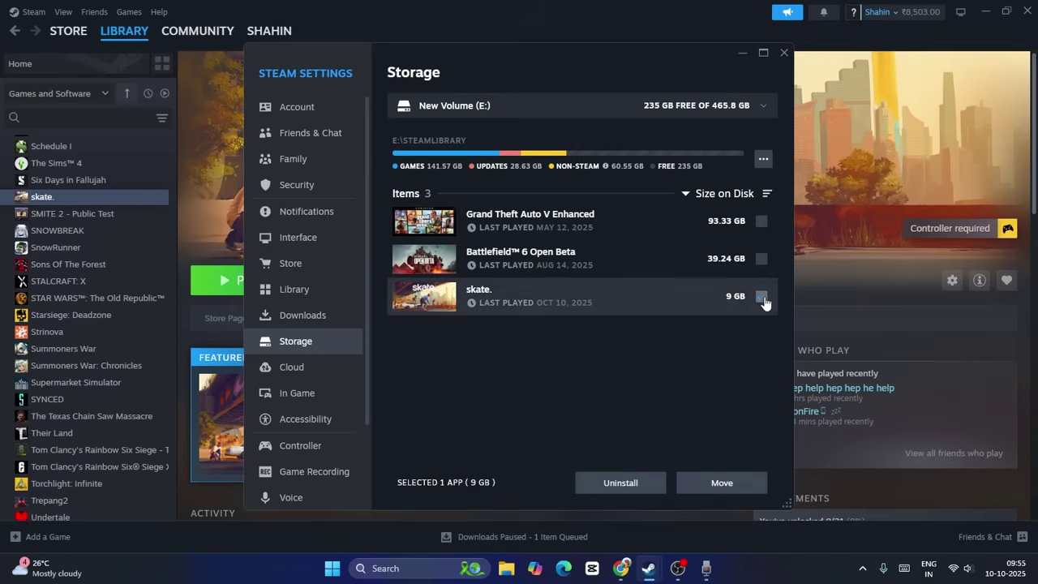
click(741, 481)
click(550, 274)
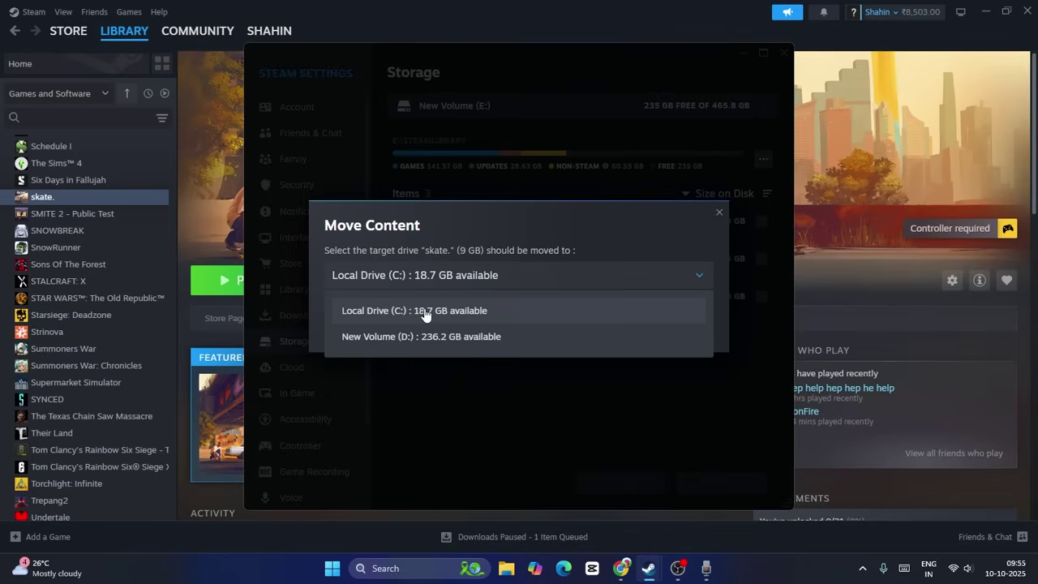
click(719, 213)
click(719, 213)
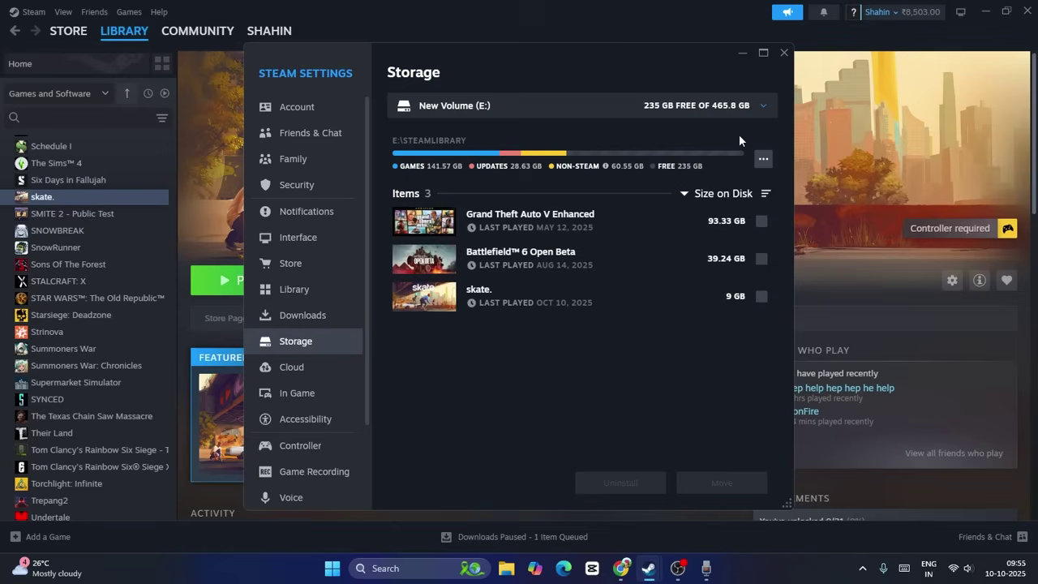
click(784, 53)
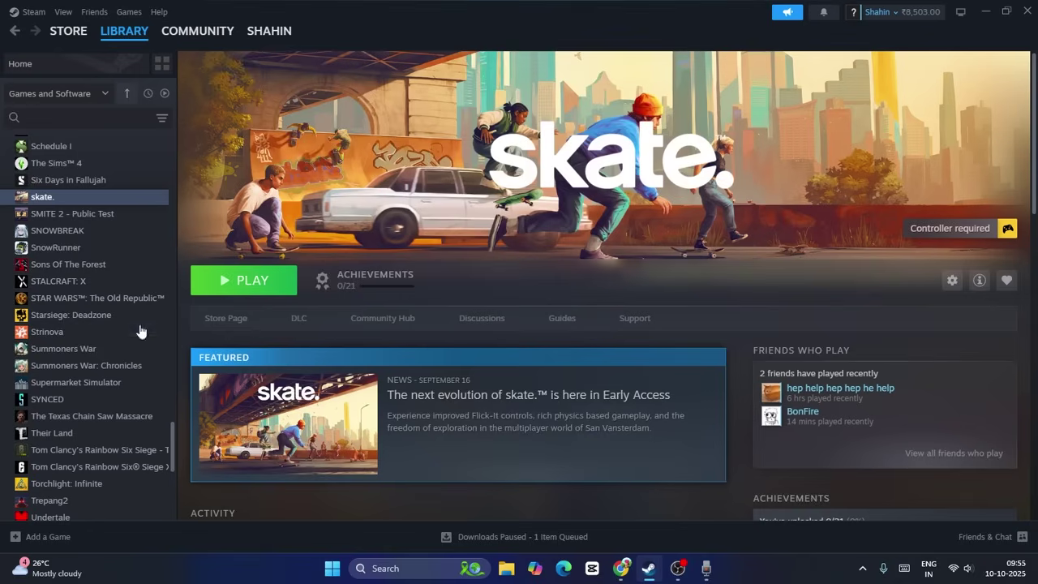
- Reopen the skate. game's properties and review the integrity verification option under Installed Files
right_click(73, 197)
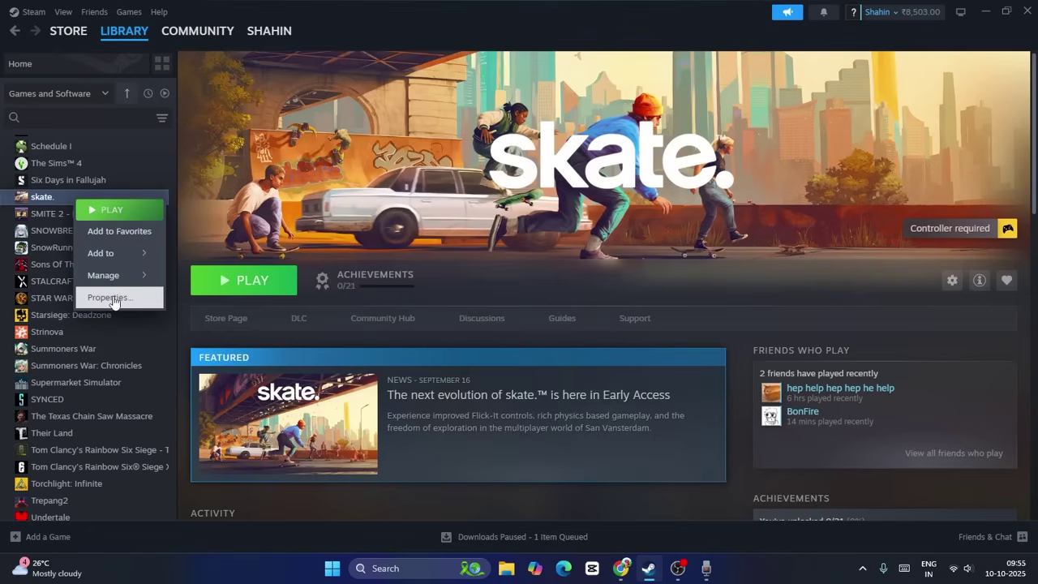
click(109, 297)
click(333, 191)
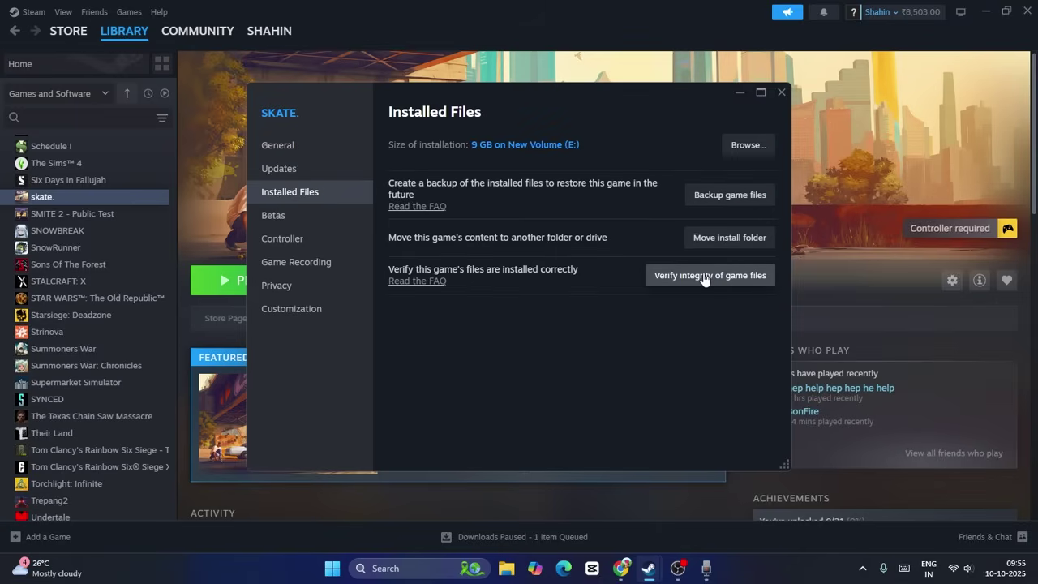
click(781, 93)
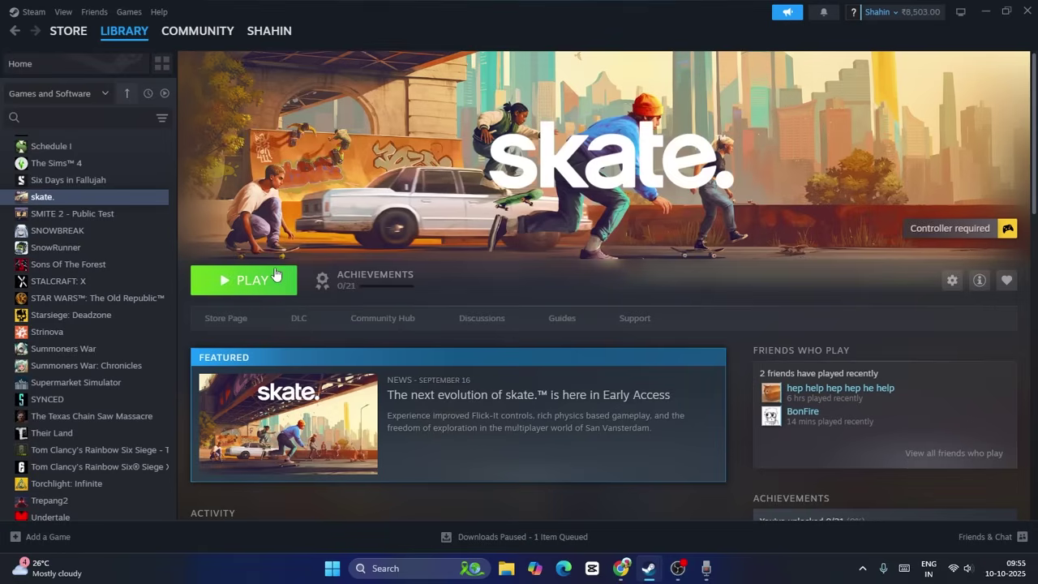
click(619, 567)
click(343, 12)
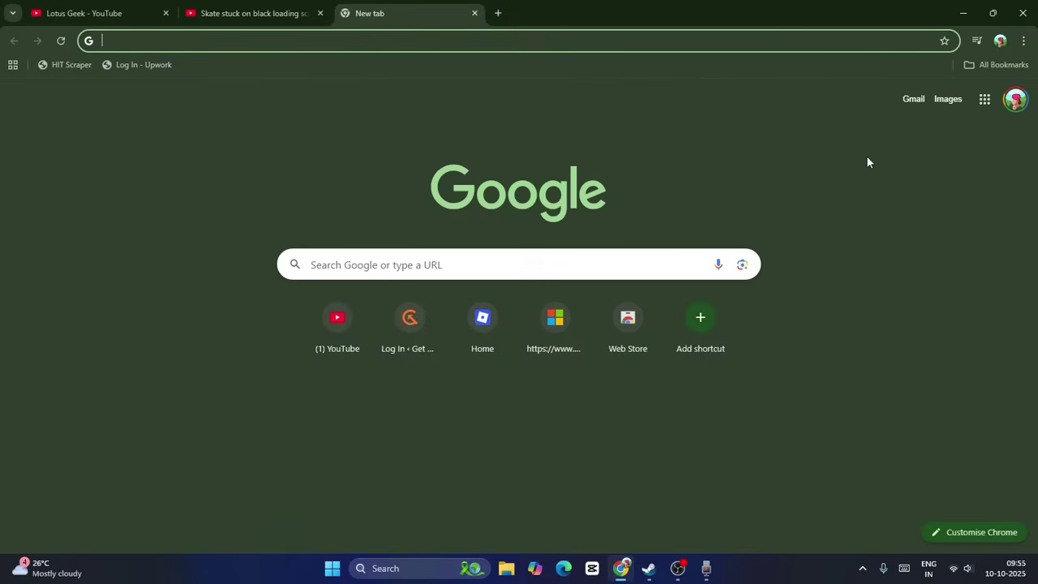
click(957, 12)
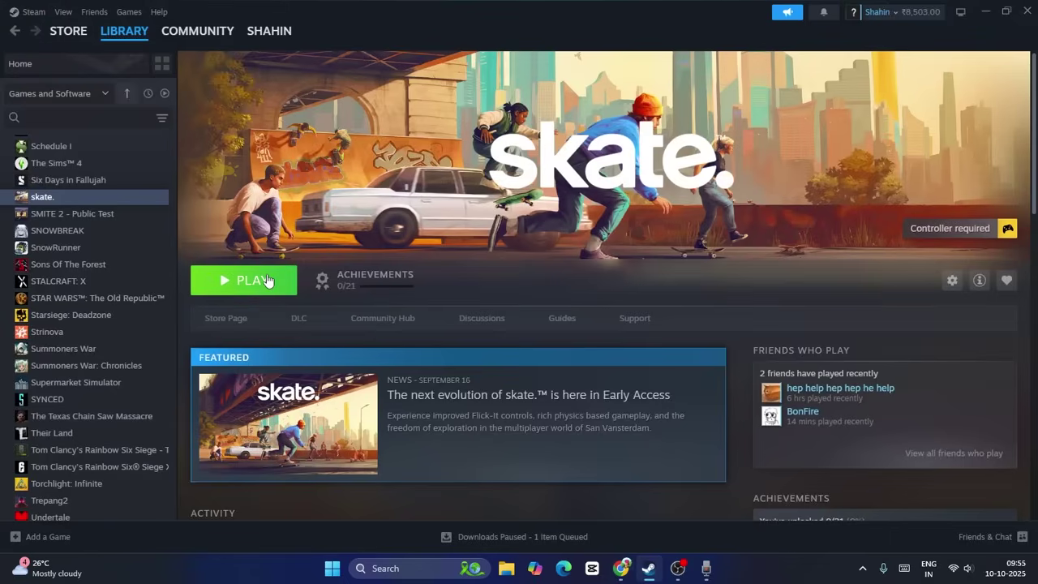
click(620, 567)
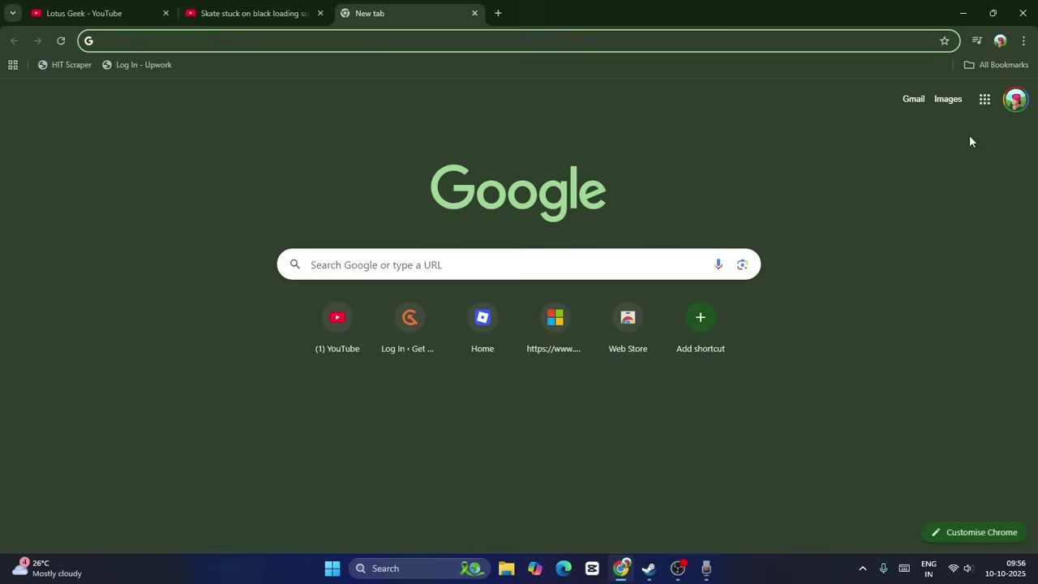
click(962, 13)
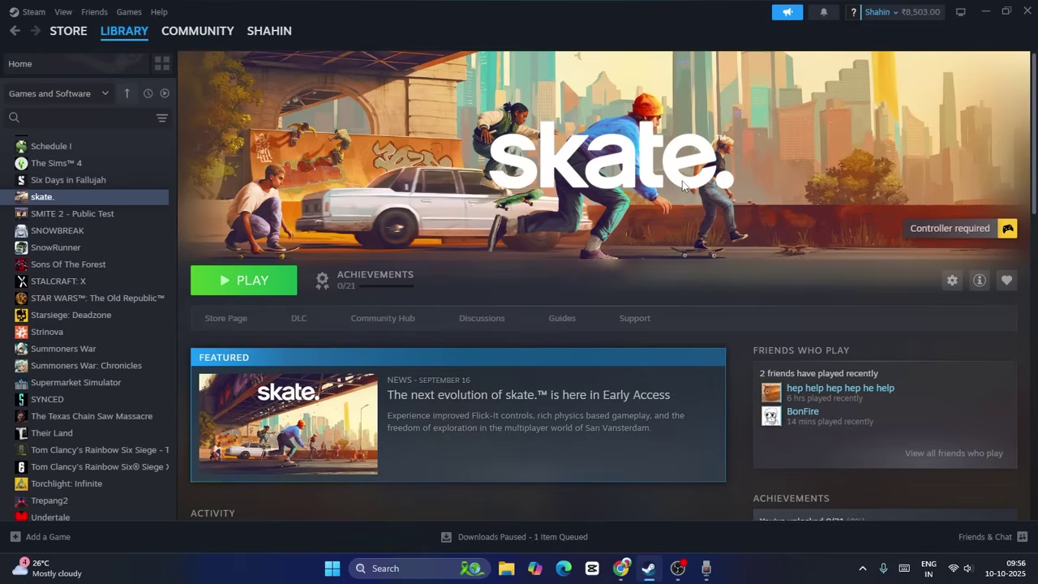
- Minimize Steam, launch the EA app by searching Windows for "ea", and view its skate.™ game page in a maximized window
click(982, 11)
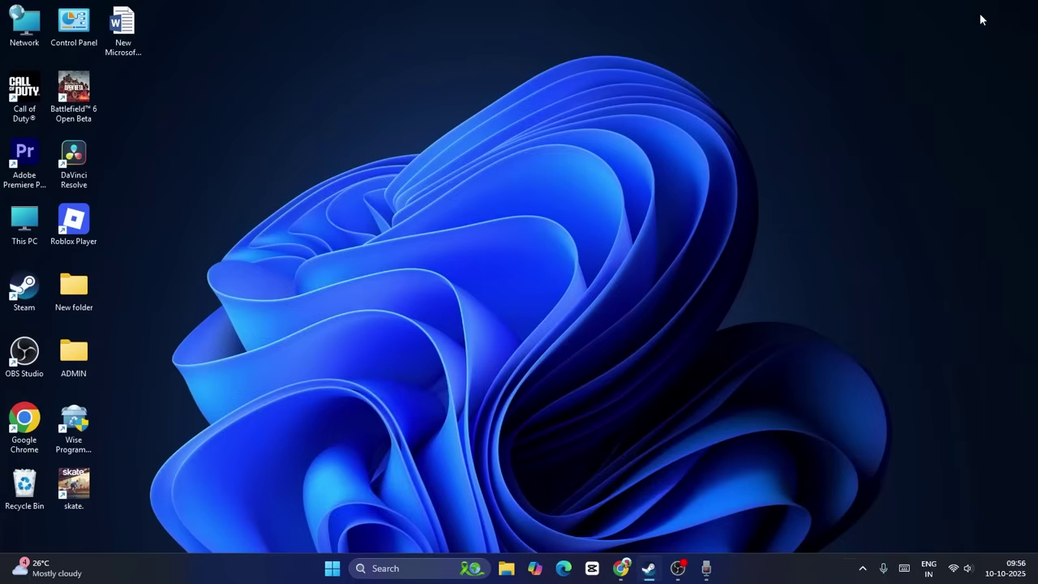
click(401, 566)
text(ea)
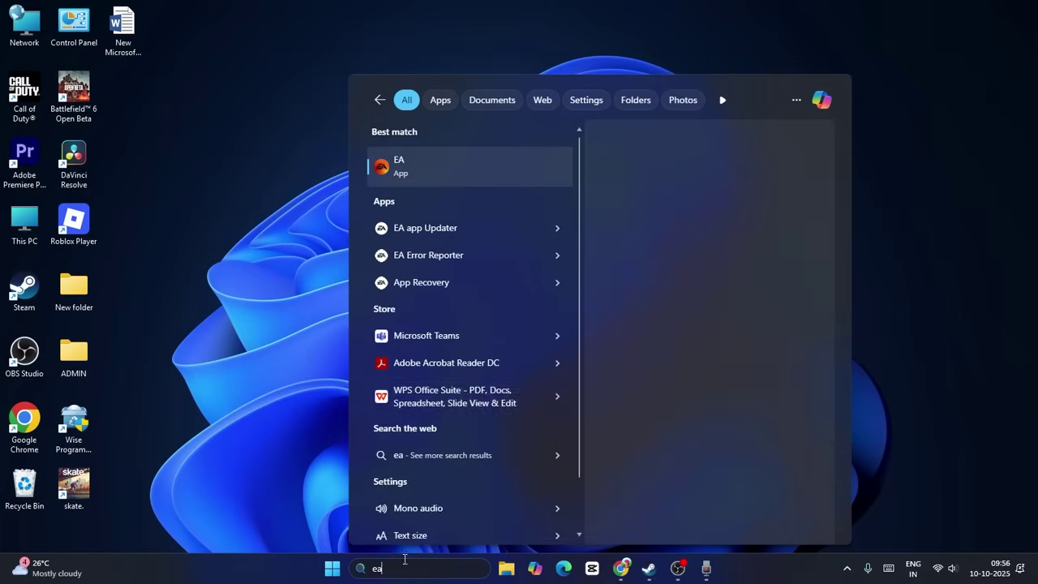
click(450, 178)
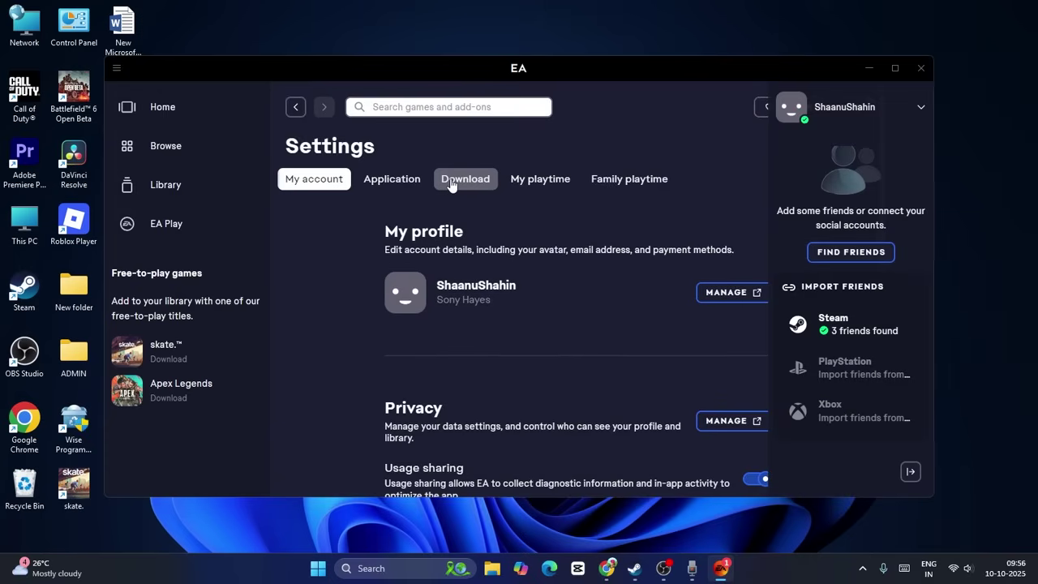
click(895, 69)
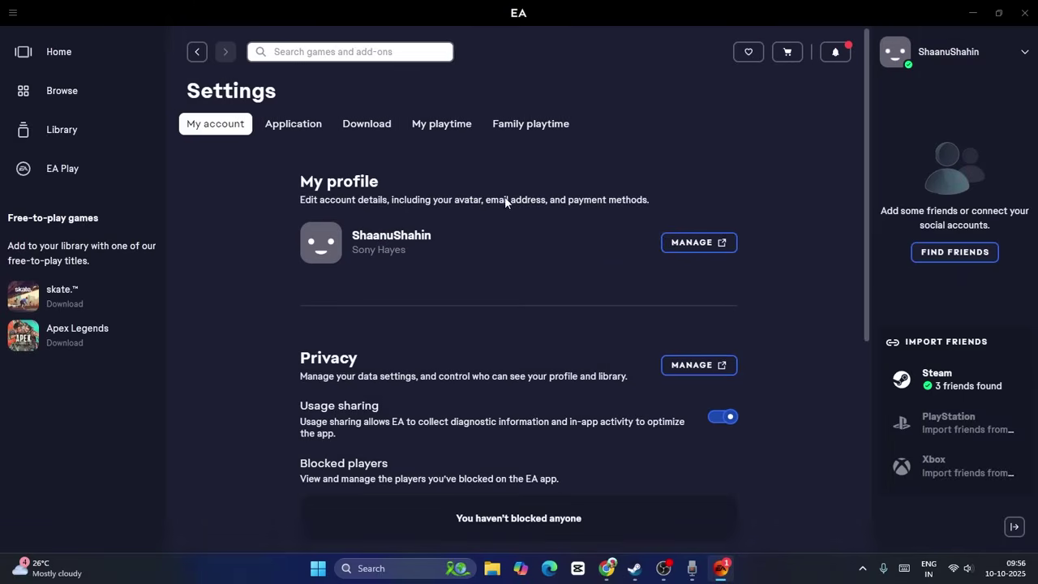
click(61, 295)
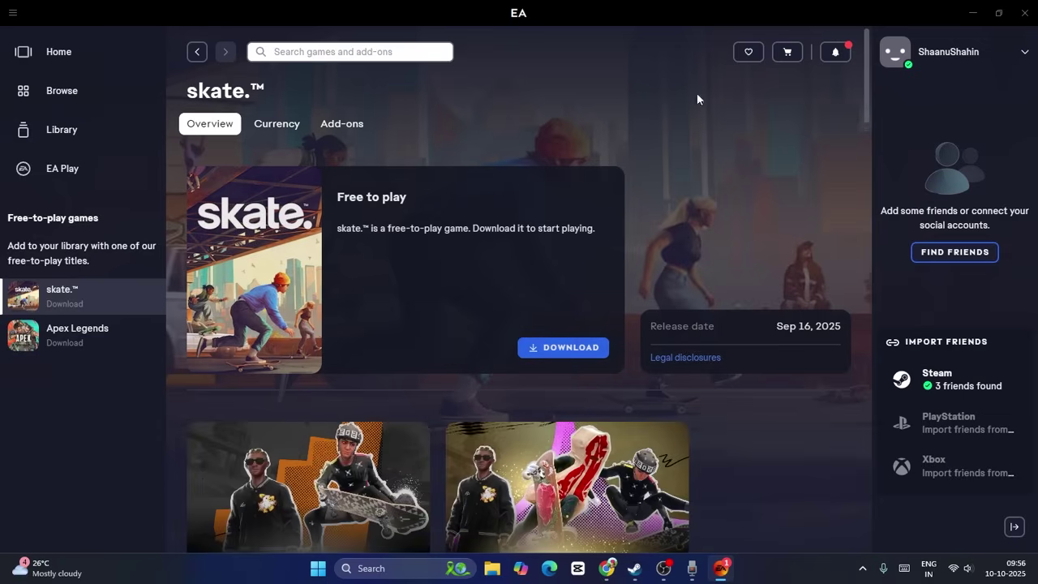
click(972, 14)
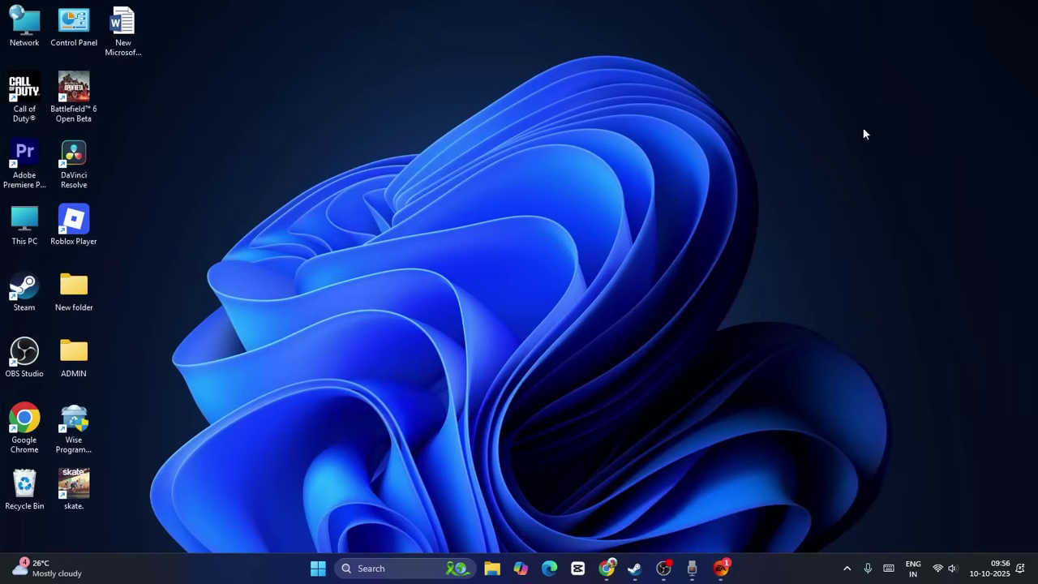